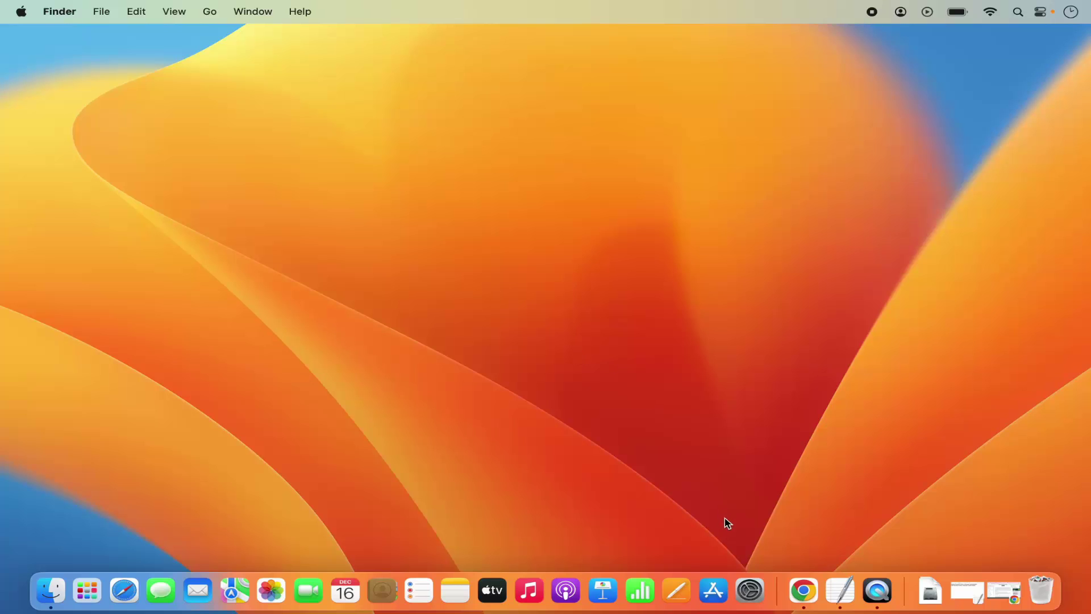
- Open System Settings to Privacy & Security and scroll to the App Store / identified-developer download options
click(744, 588)
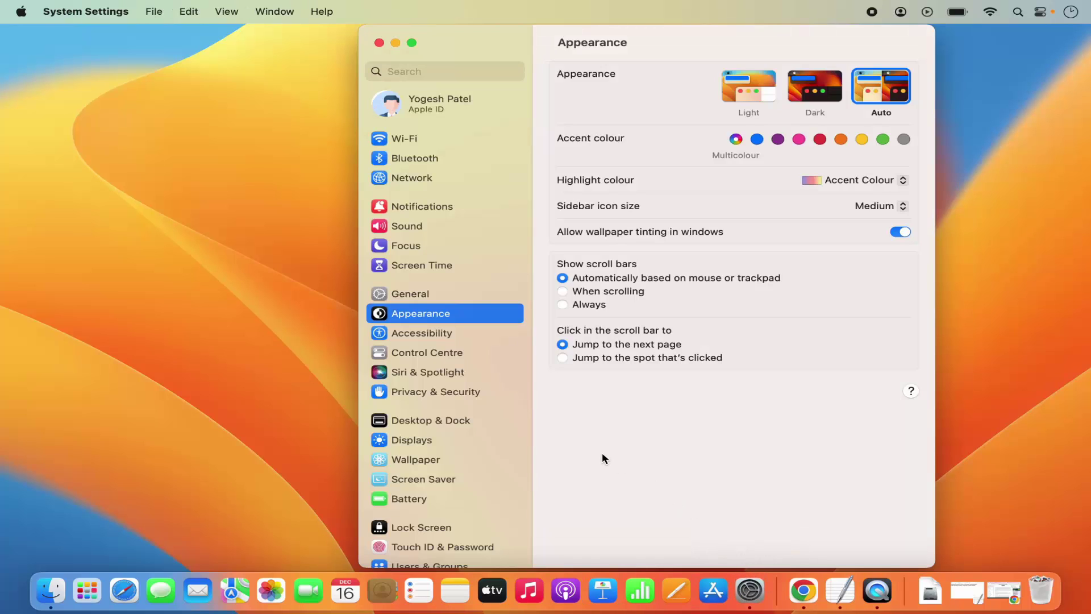
click(447, 396)
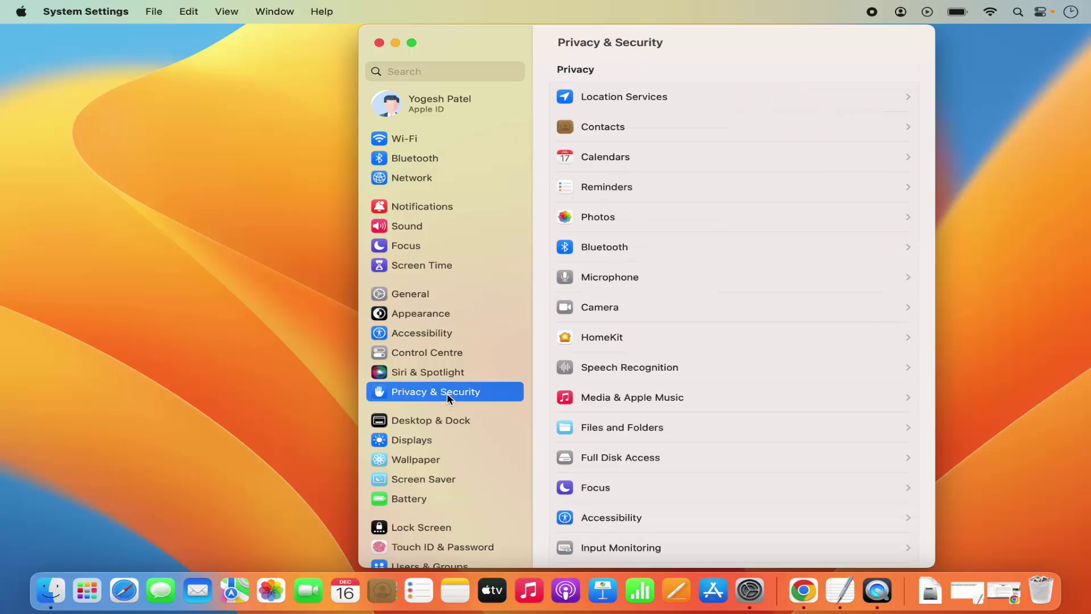
scroll(634, 404, down, 5)
scroll(634, 404, down, 8)
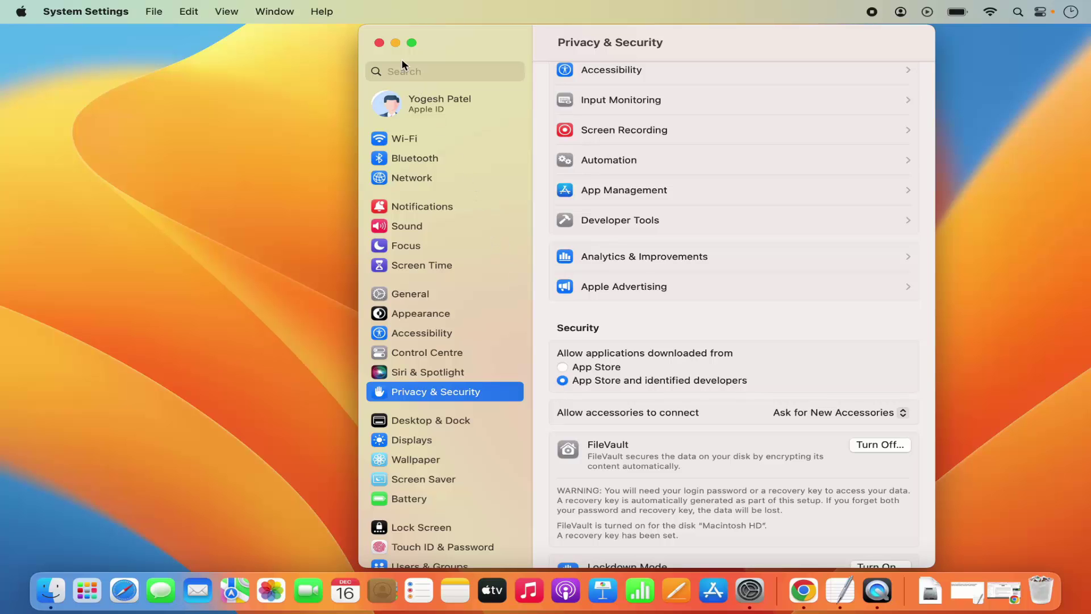
- Launch Terminal via a Spotlight search for 'termi', maximize its window, then bring the TextEdit note forward
click(395, 43)
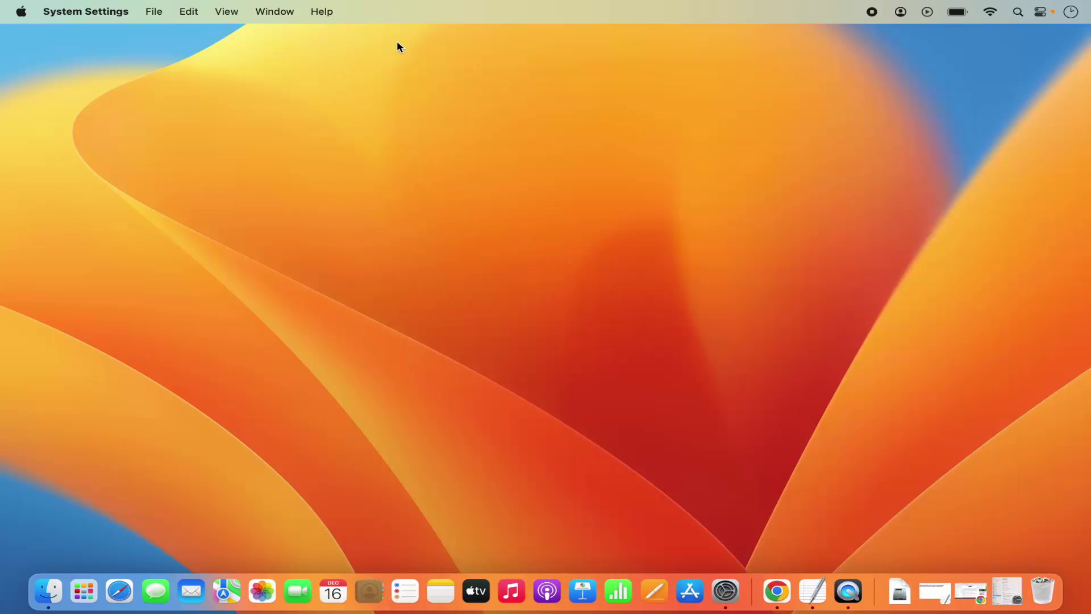
click(1018, 12)
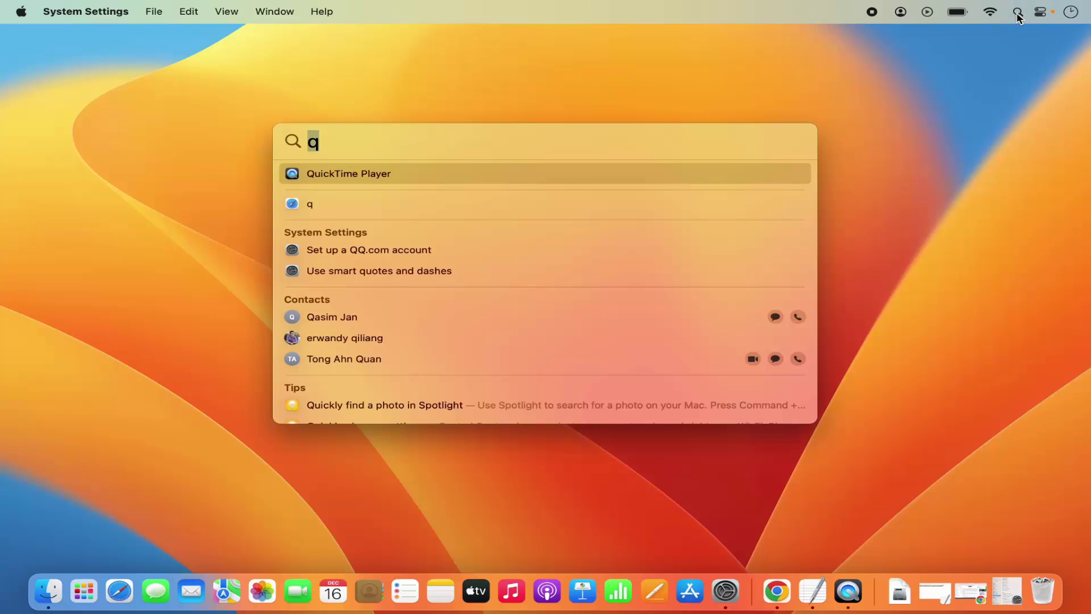
key(BackSpace)
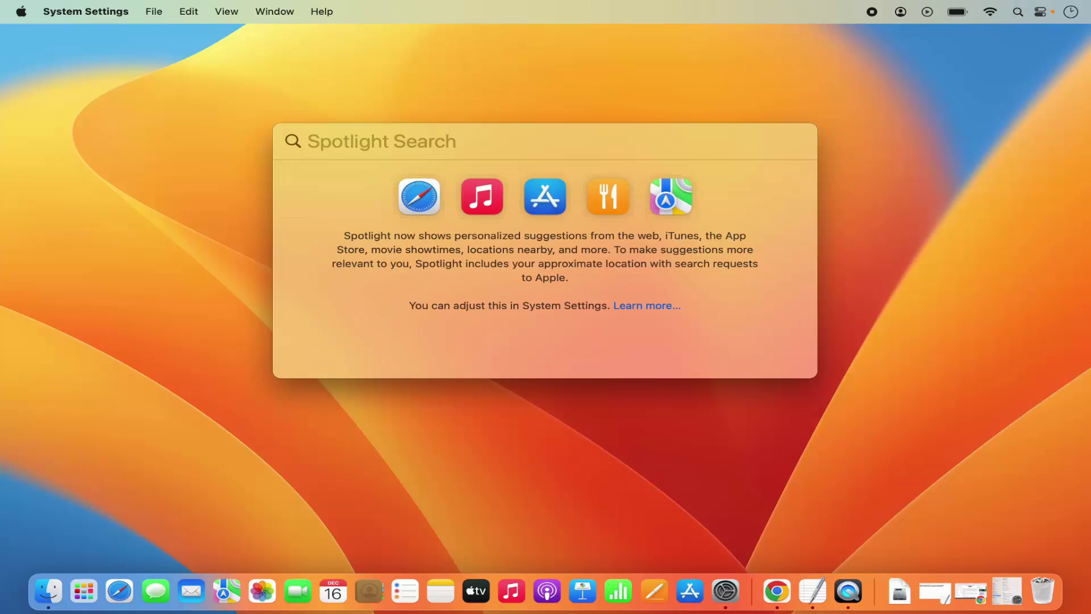
text(termi)
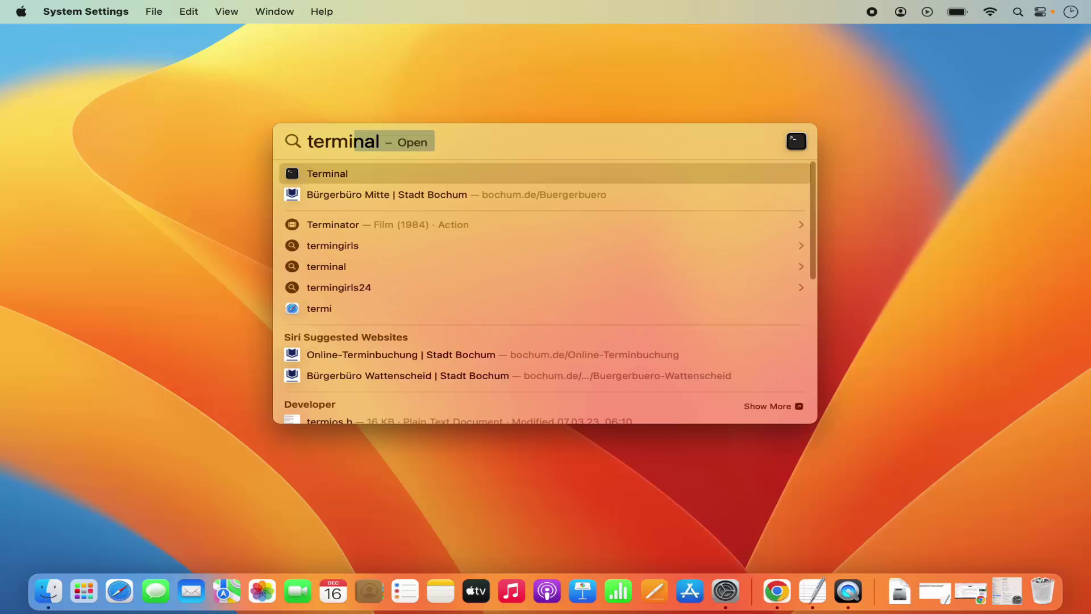
click(515, 169)
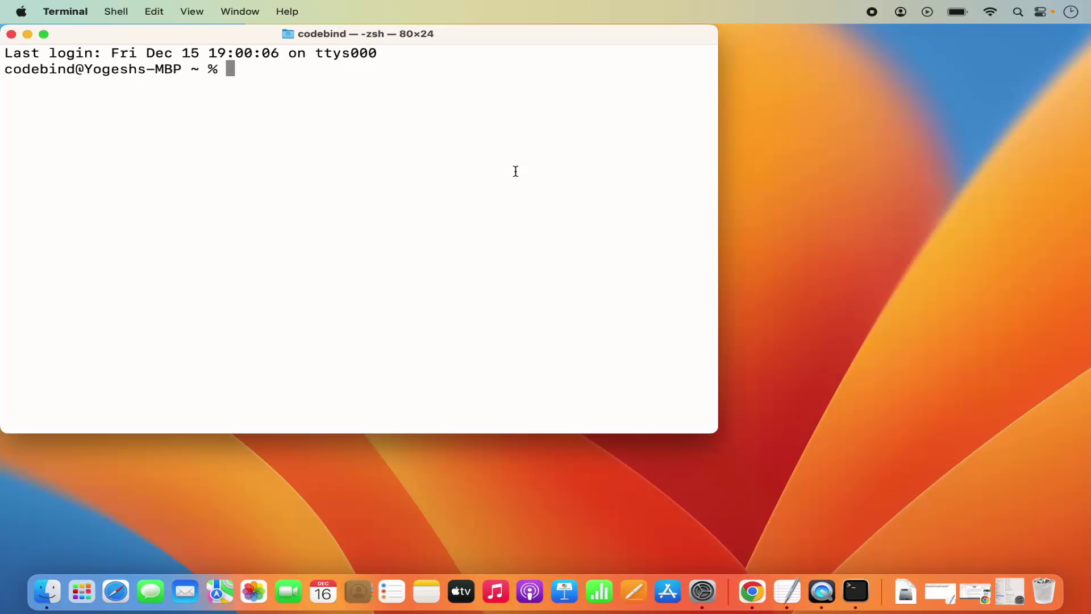
double_click(487, 35)
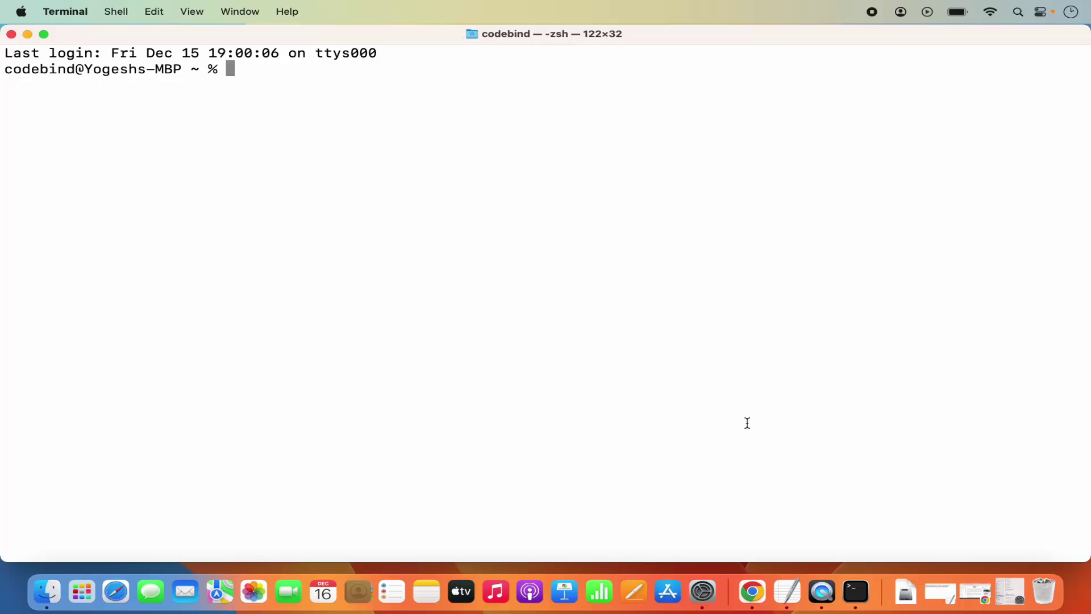
click(794, 593)
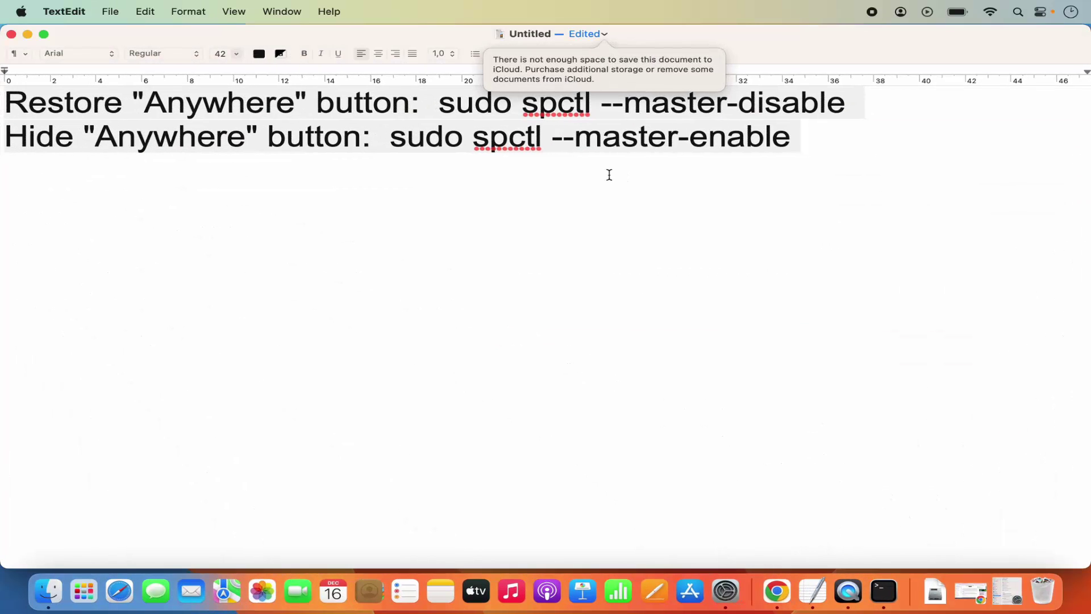
- Copy 'sudo spctl --master-disable' from the first line of the TextEdit note
click(92, 103)
double_click(191, 103)
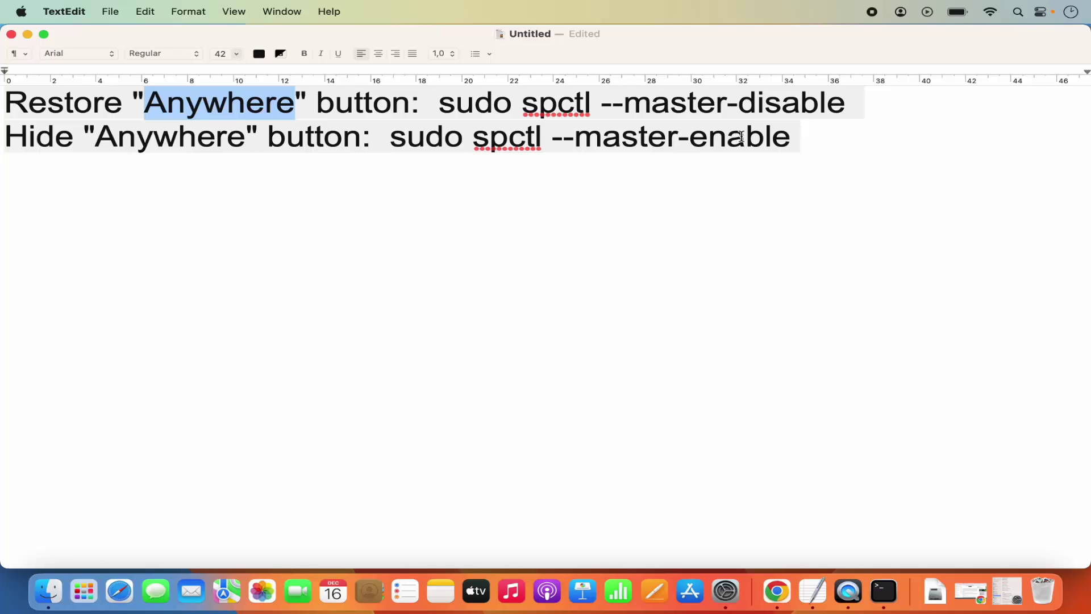
drag(438, 102, 846, 103)
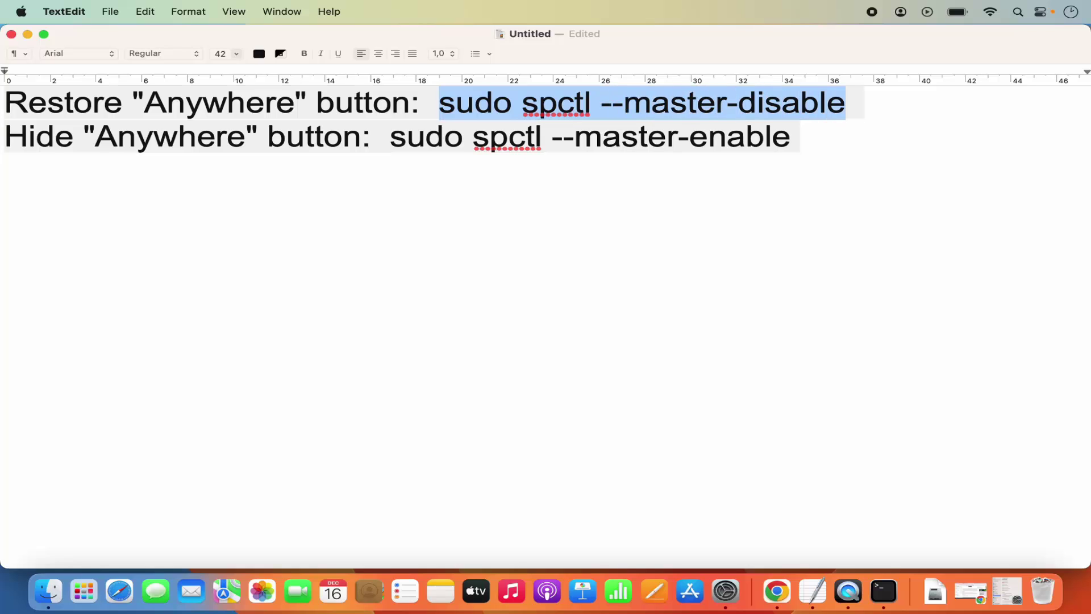
key(super+c)
key(super+c)
key(super+c)
key(super+c)
- Paste and run 'sudo spctl --master-disable' in Terminal, entering the administrator password
click(886, 597)
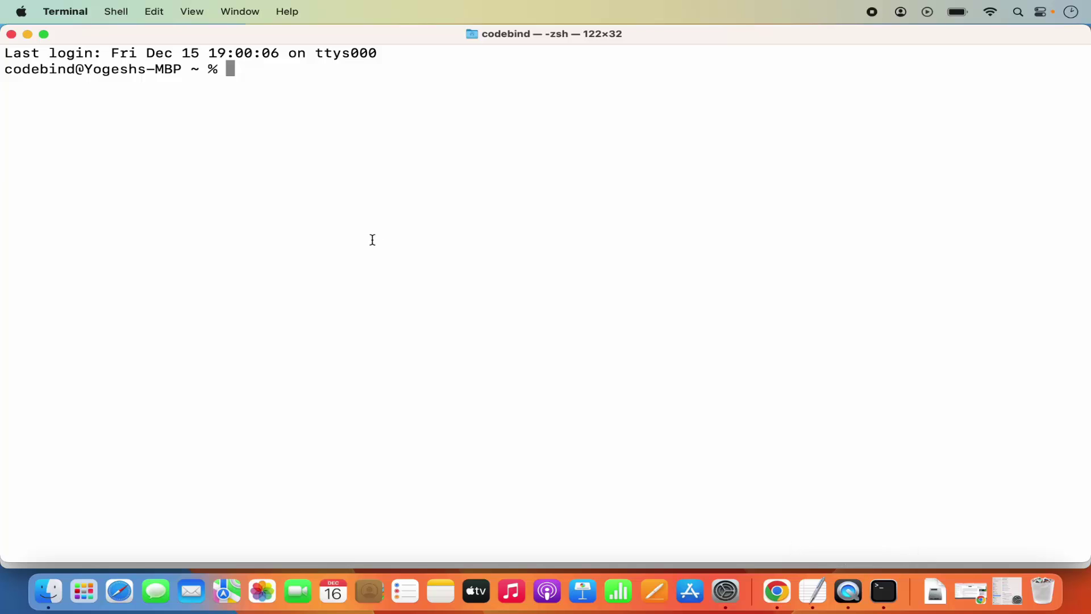
key(super+v)
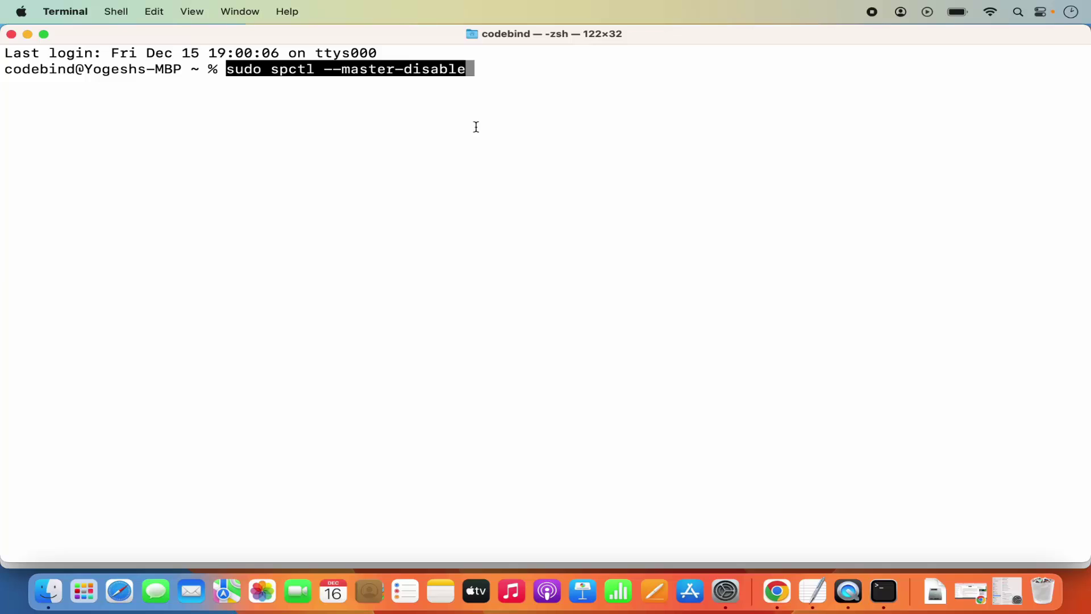
key(Return)
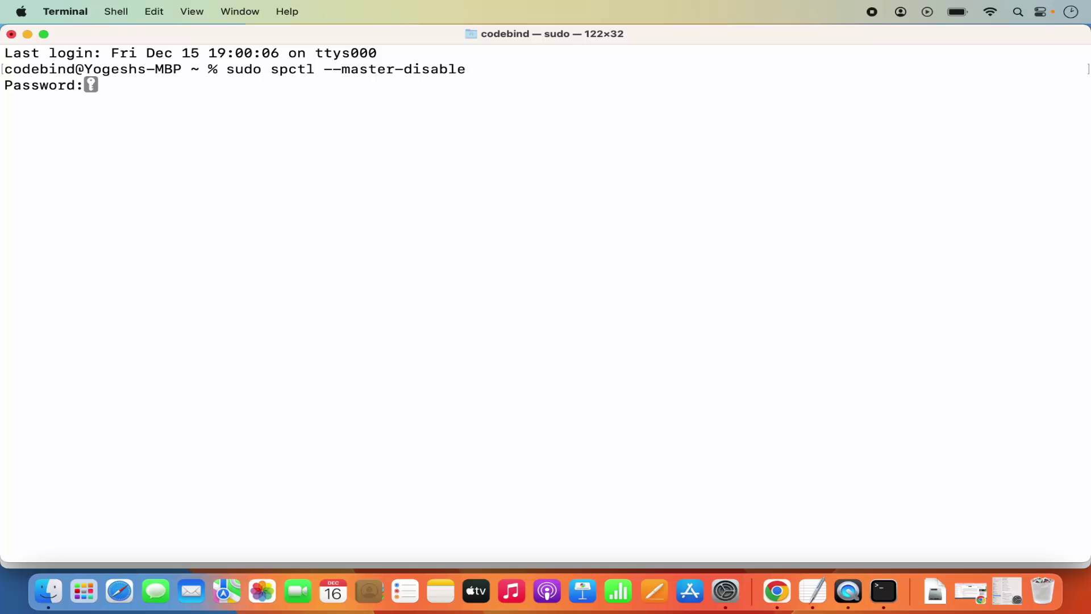
key(Return)
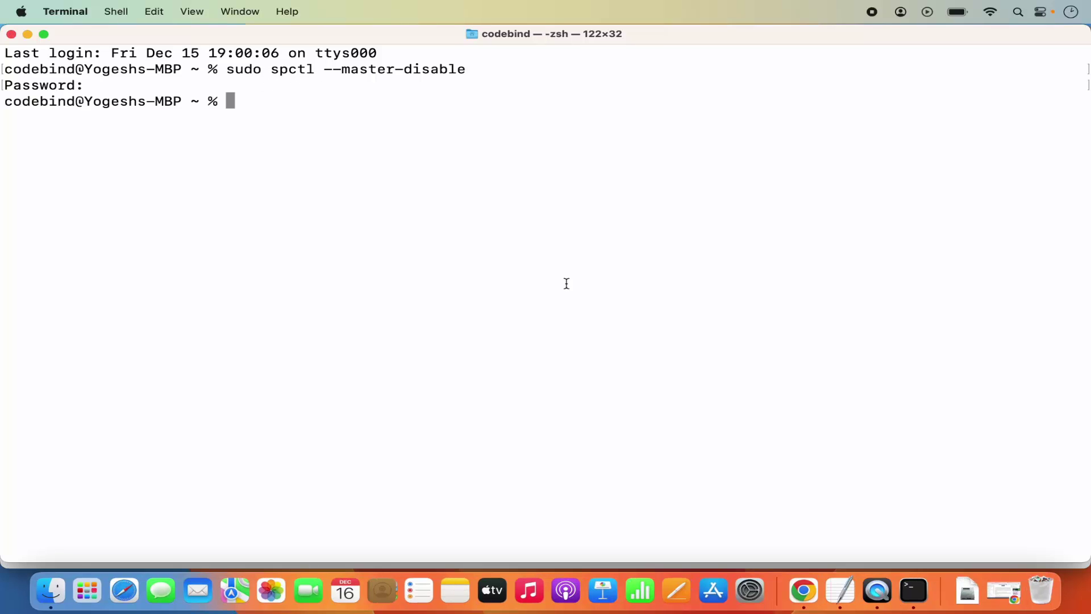
- Reopen System Settings and check that Privacy & Security now offers 'Anywhere', selected
click(746, 592)
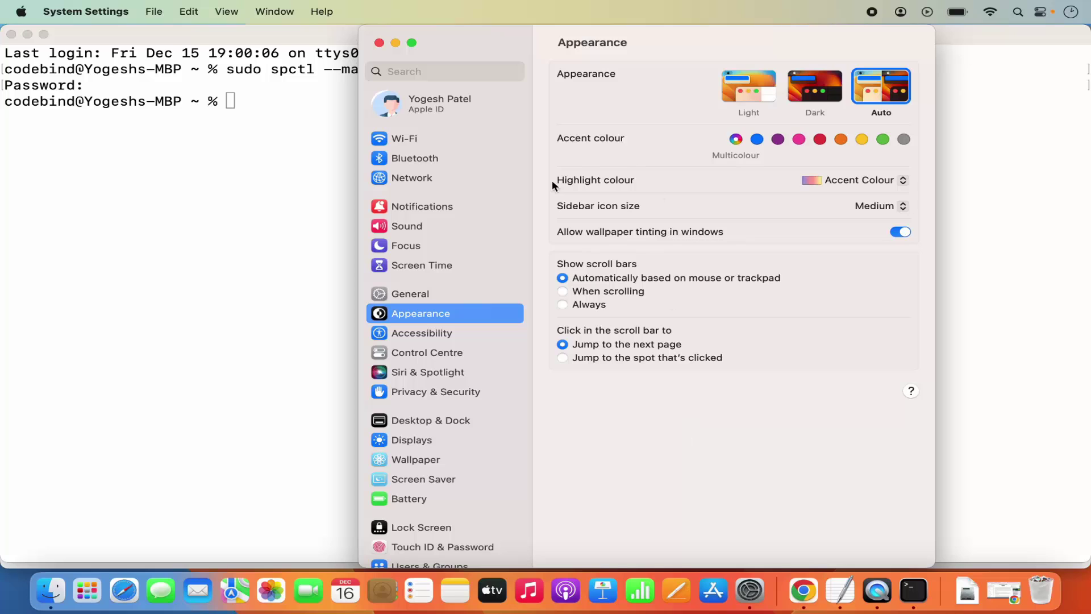
click(381, 44)
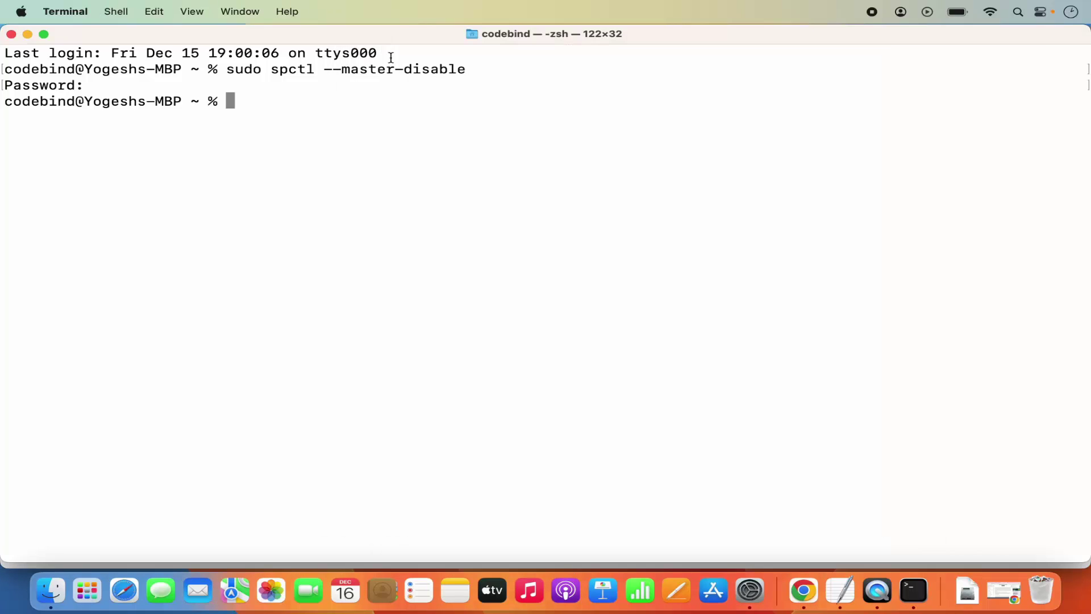
click(751, 591)
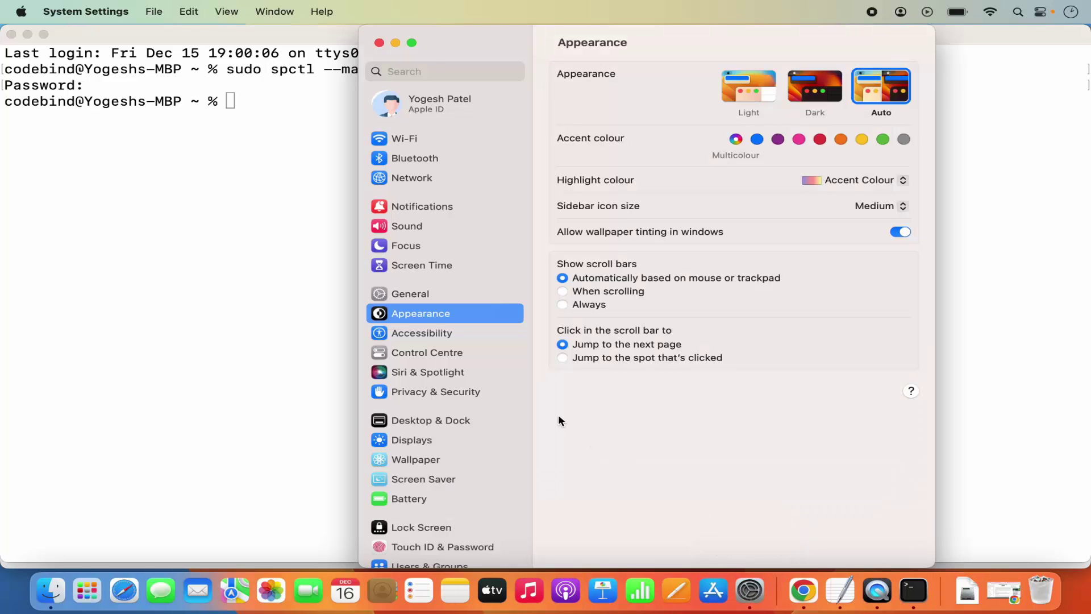
scroll(476, 367, down, 3)
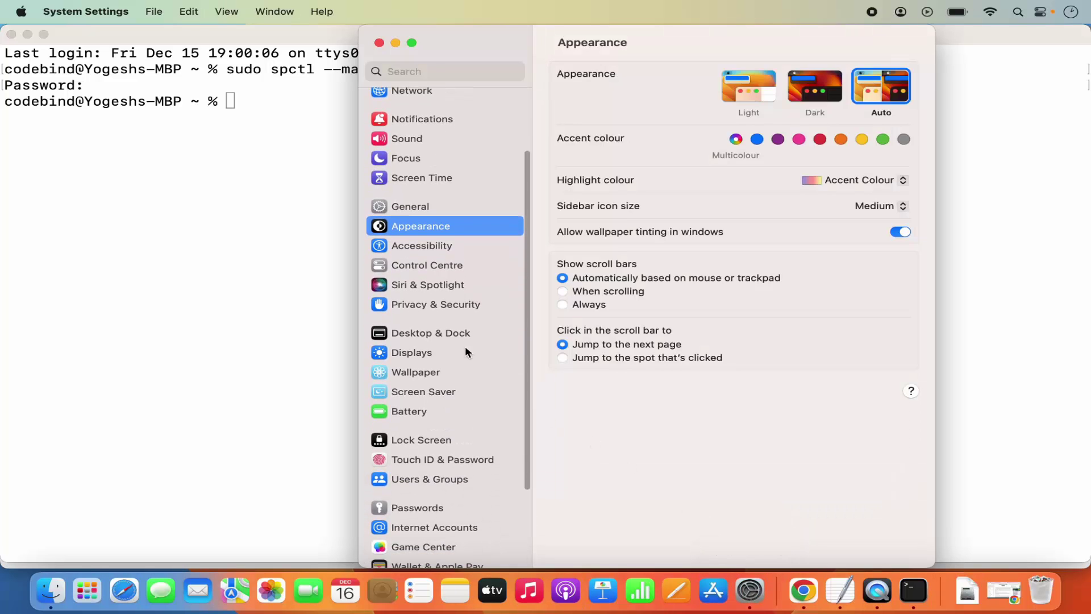
click(436, 303)
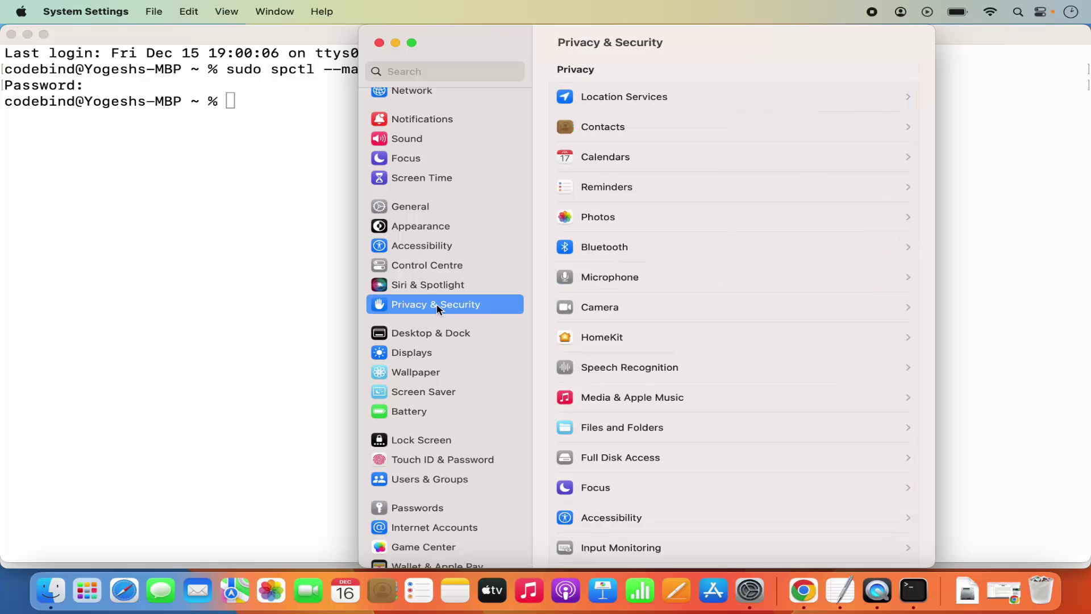
scroll(723, 385, down, 10)
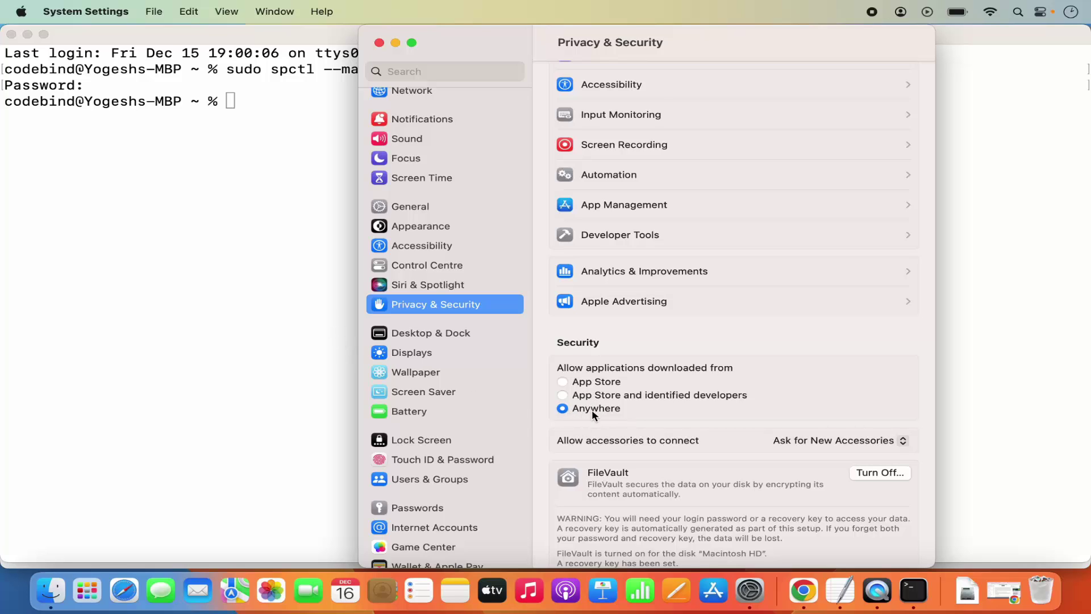
- Edit the recalled Terminal command to 'sudo spctl --master-enable' and run it
click(210, 285)
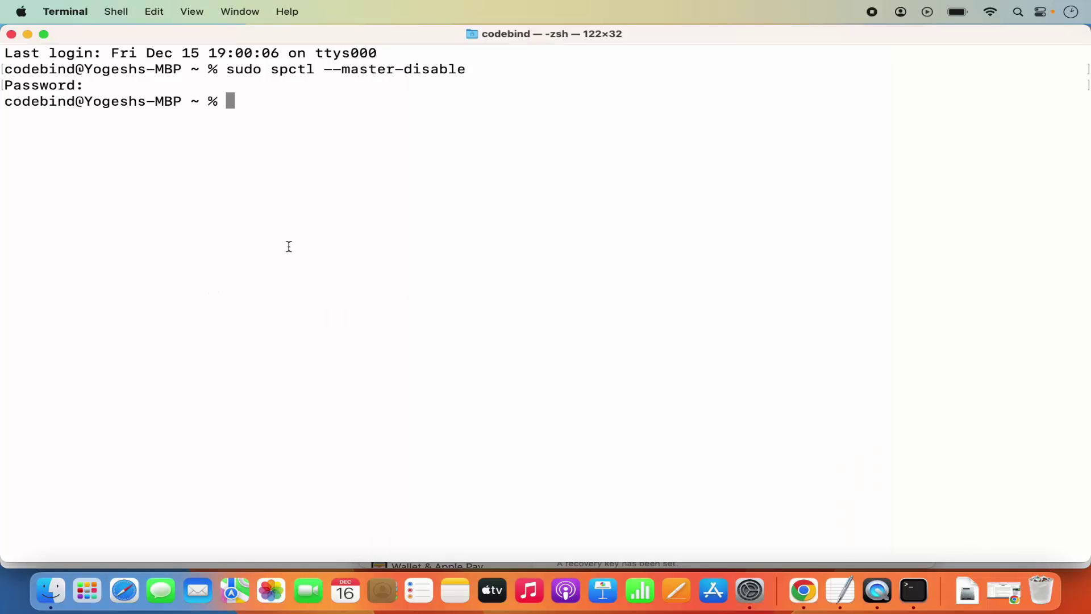
key(Up)
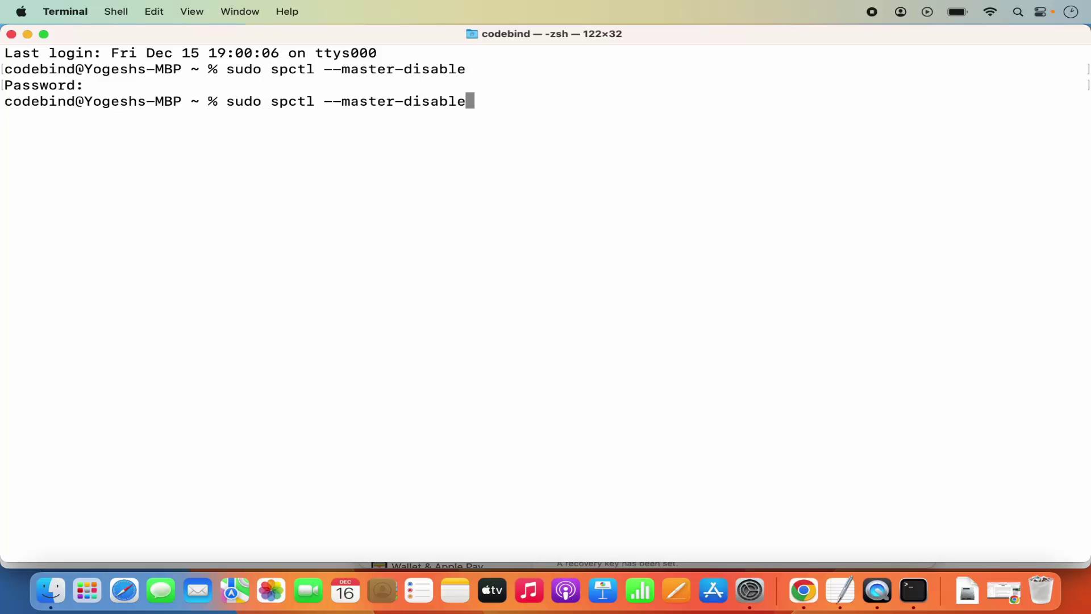
key(BackSpace)
key(BackSpace)
key(BackSpace)
key(BackSpace)
key(BackSpace)
key(BackSpace)
key(BackSpace)
text(enable)
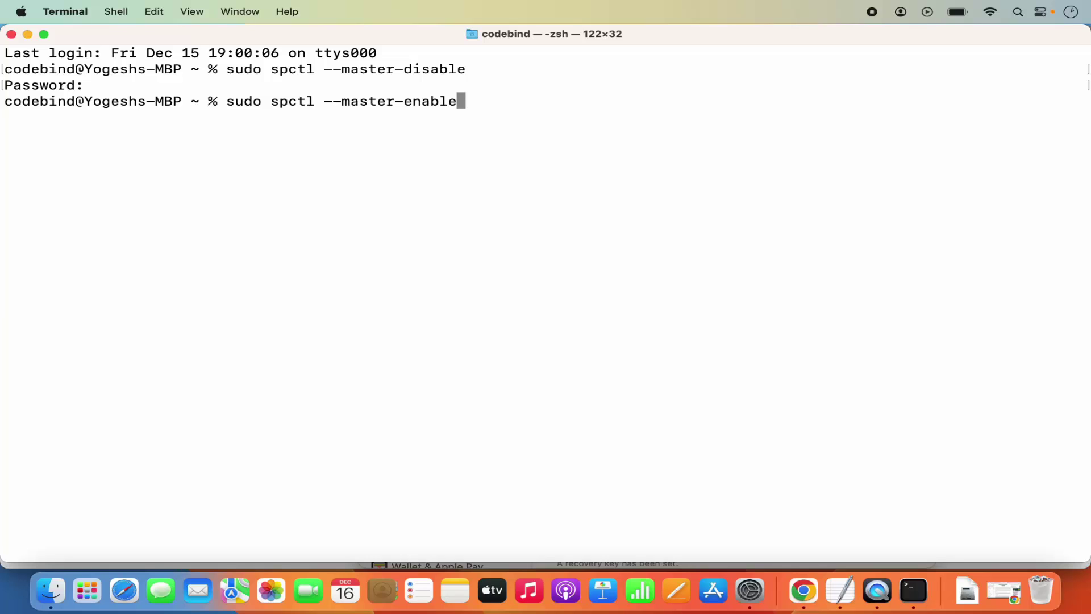
key(Return)
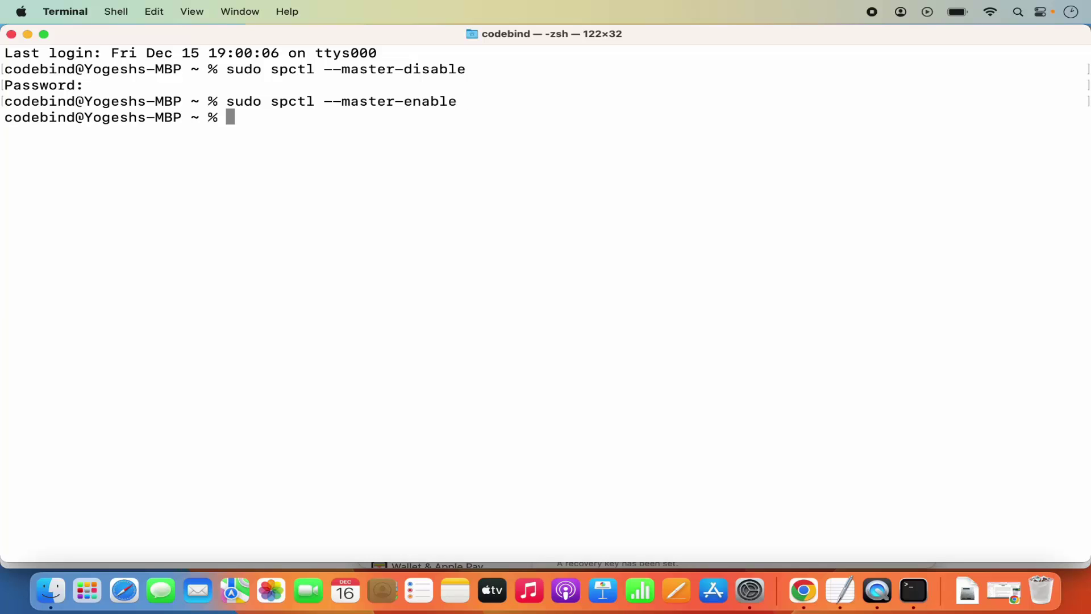
- Quit and relaunch System Settings, then view Privacy & Security's download options without 'Anywhere'
right_click(748, 595)
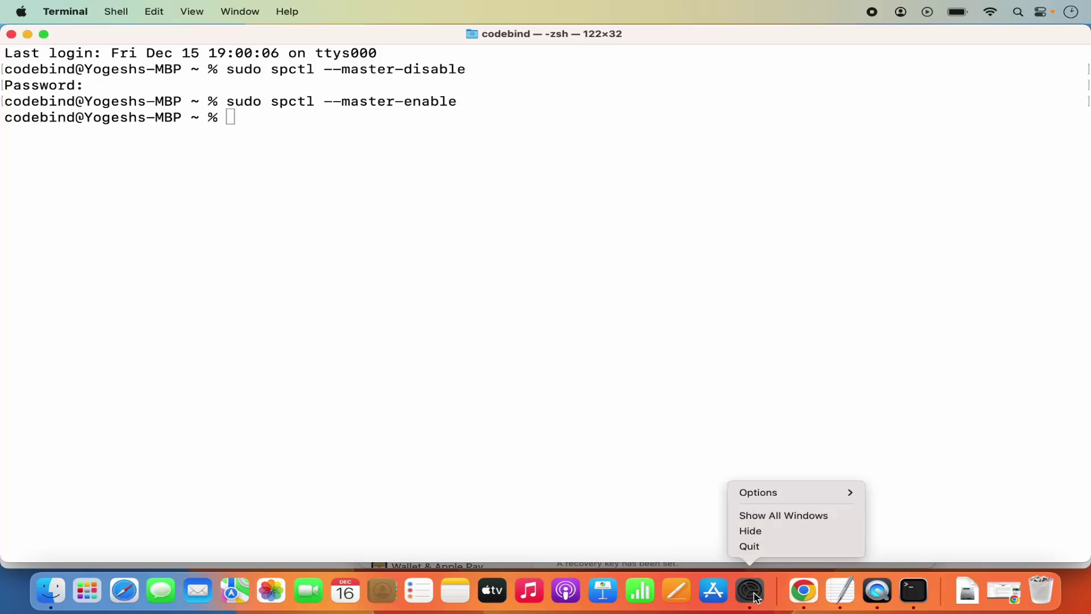
click(755, 547)
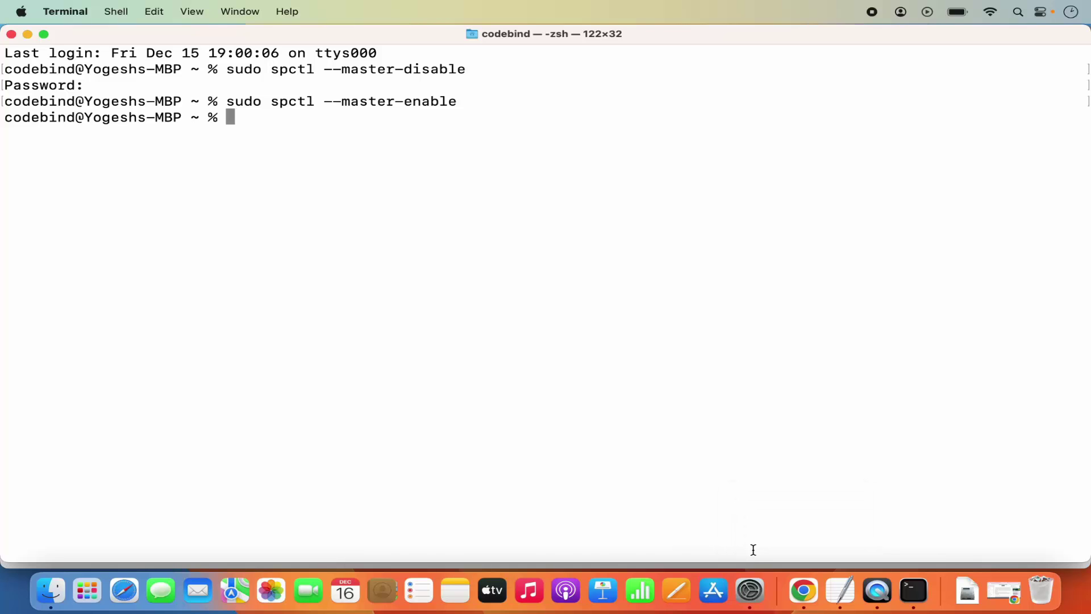
click(749, 591)
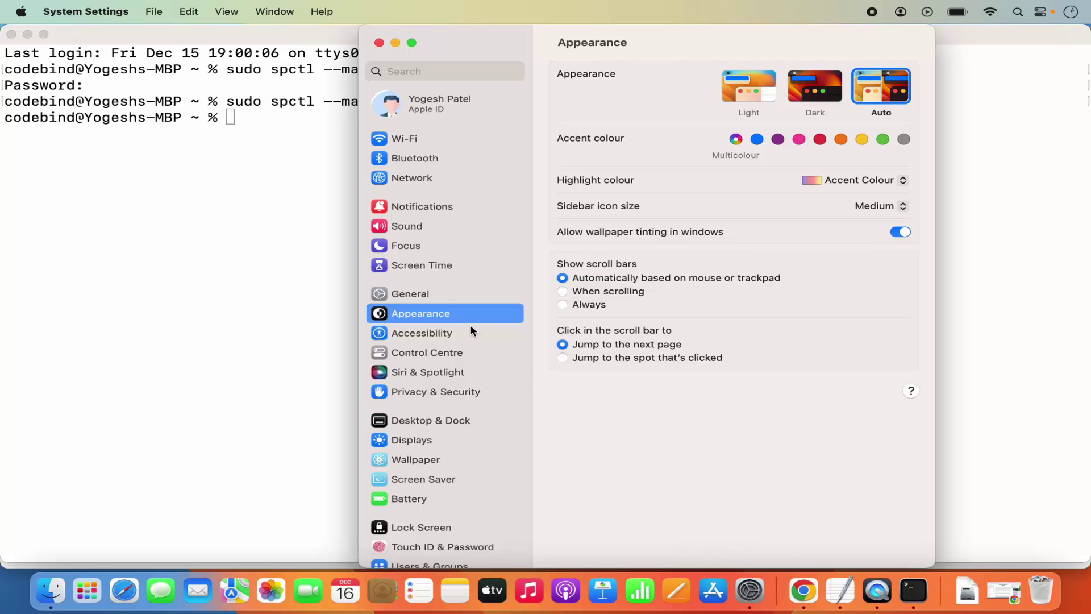
click(421, 392)
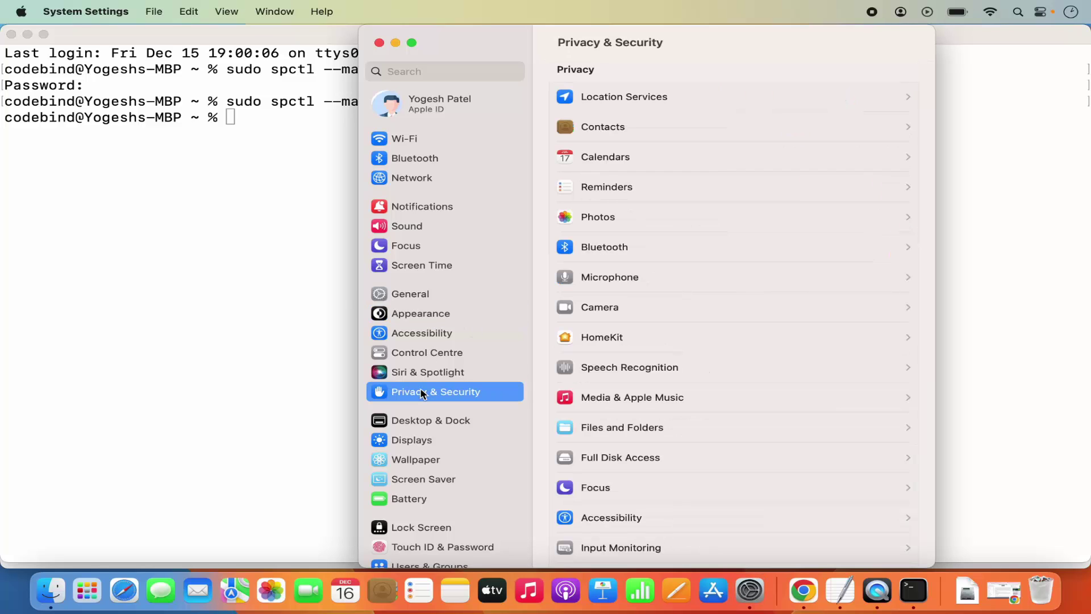
scroll(646, 392, down, 10)
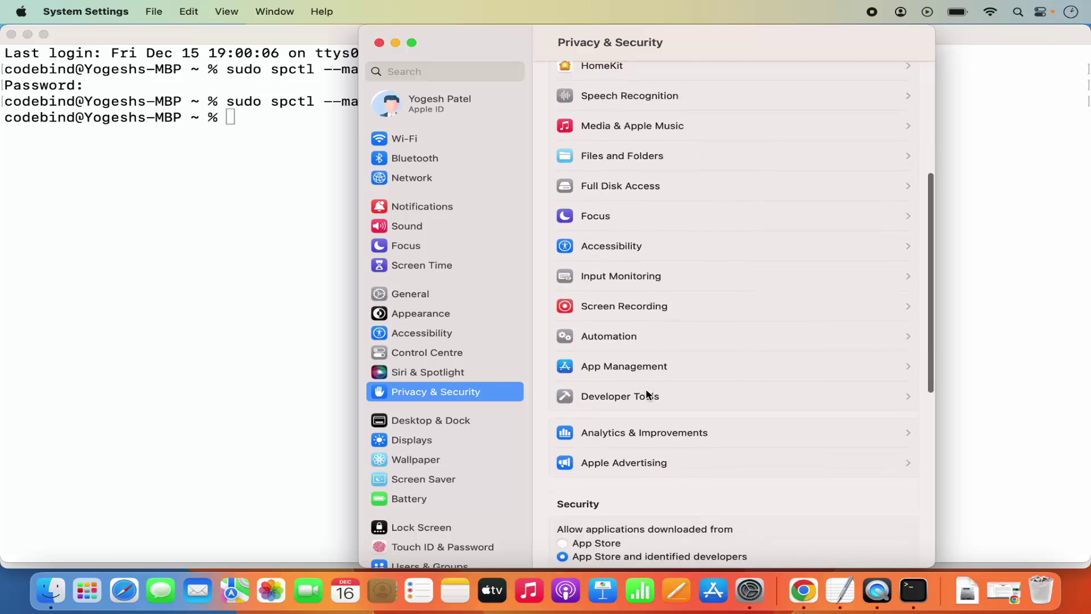